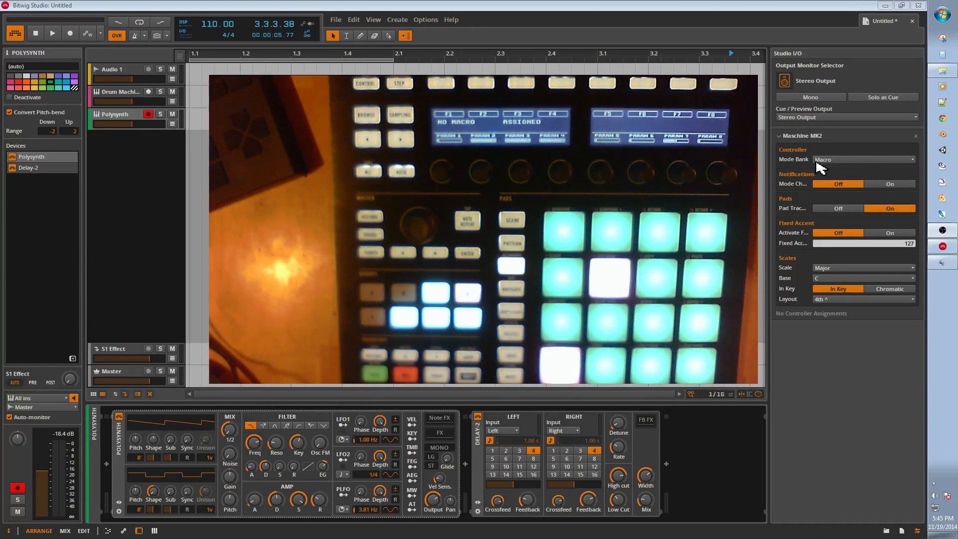
Browse the Maschine MK2 mode banks, keeping Macro first, then choosing Device.
left_click(840, 160)
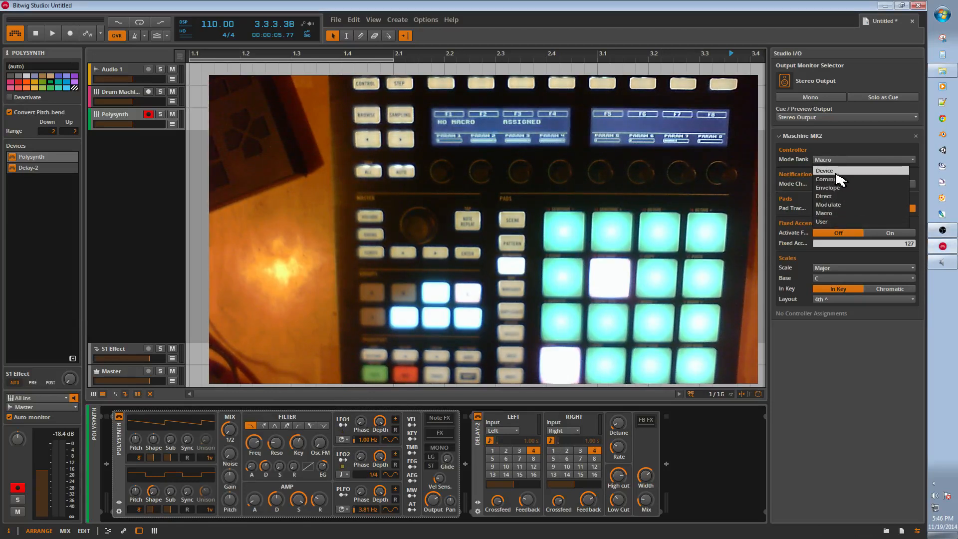
left_click(854, 215)
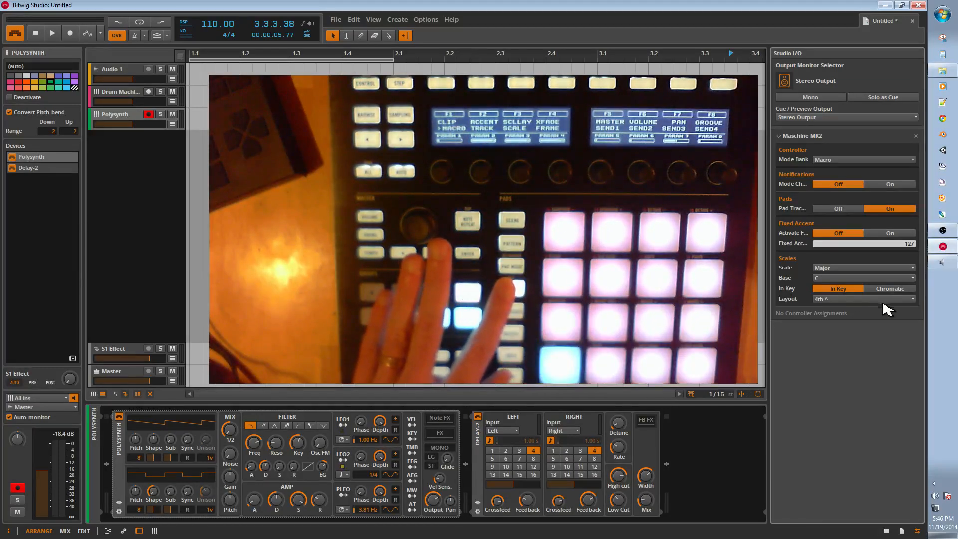
left_click(861, 159)
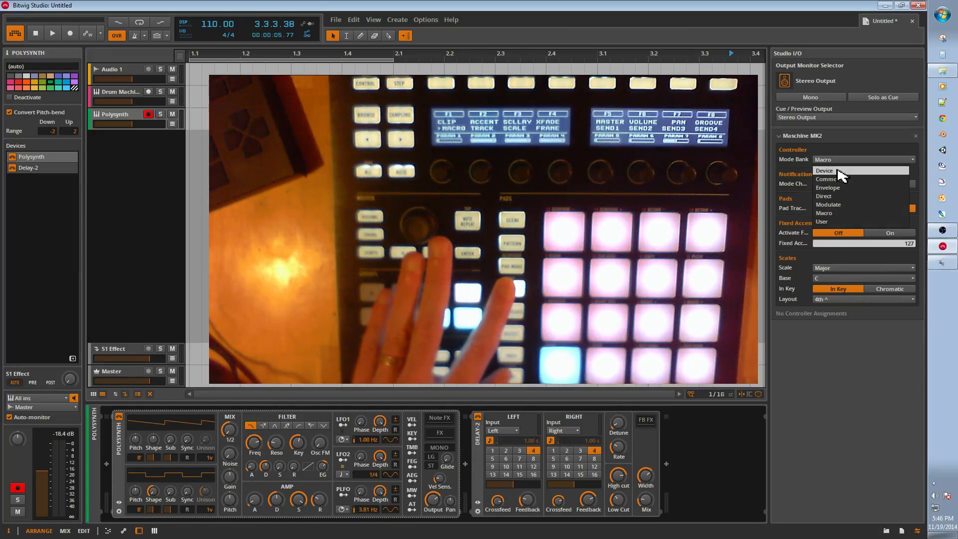
left_click(842, 172)
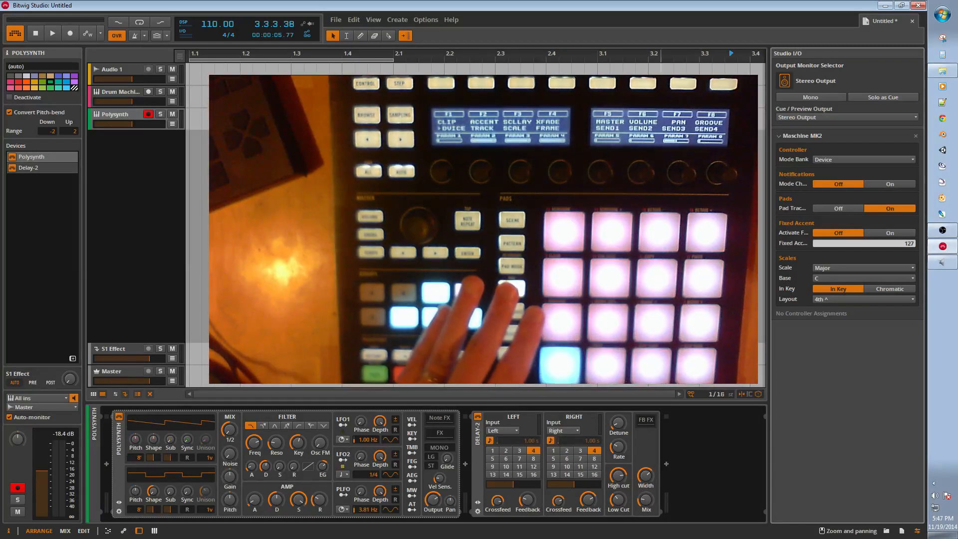
Set the Maschine MK2 mode bank to Common.
left_click(839, 161)
left_click(842, 181)
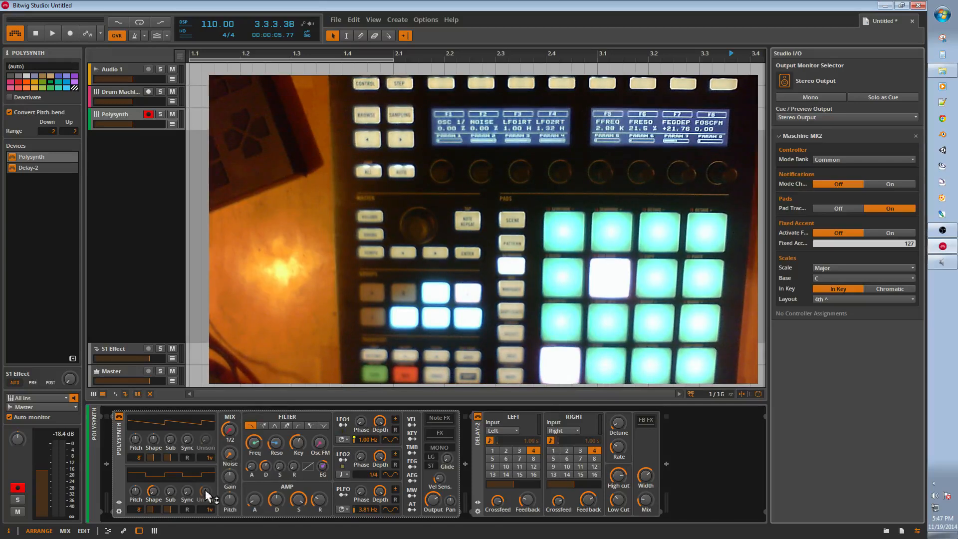
left_click(120, 504)
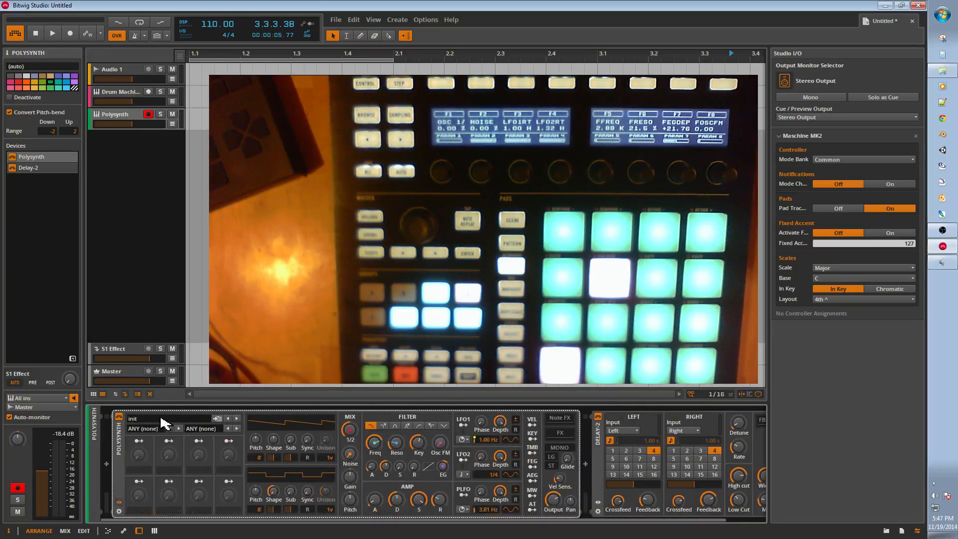
left_click(120, 510)
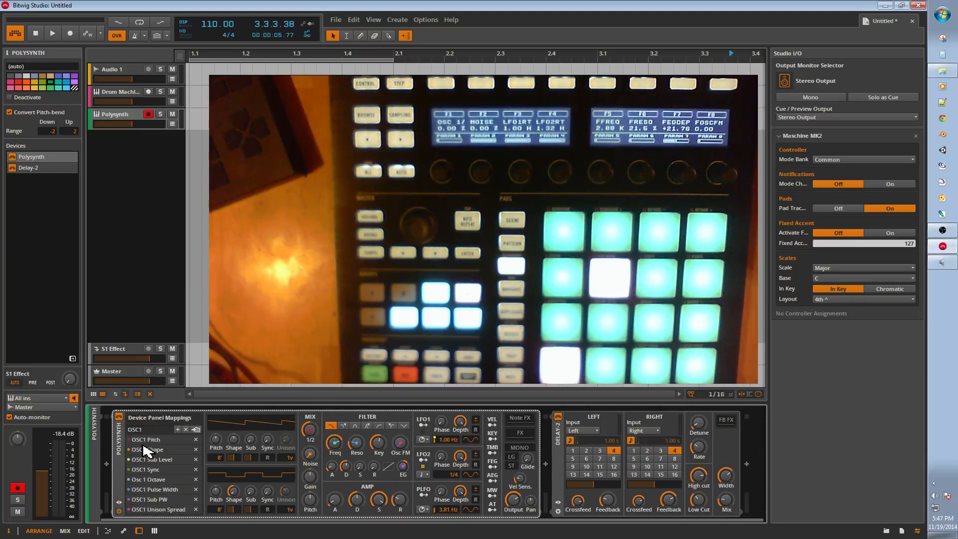
left_click(152, 432)
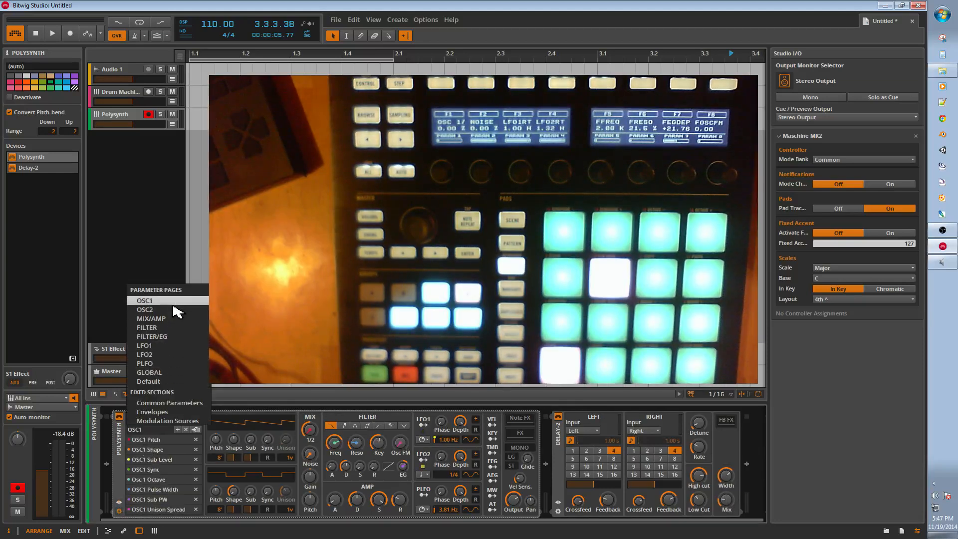
key("Escape")
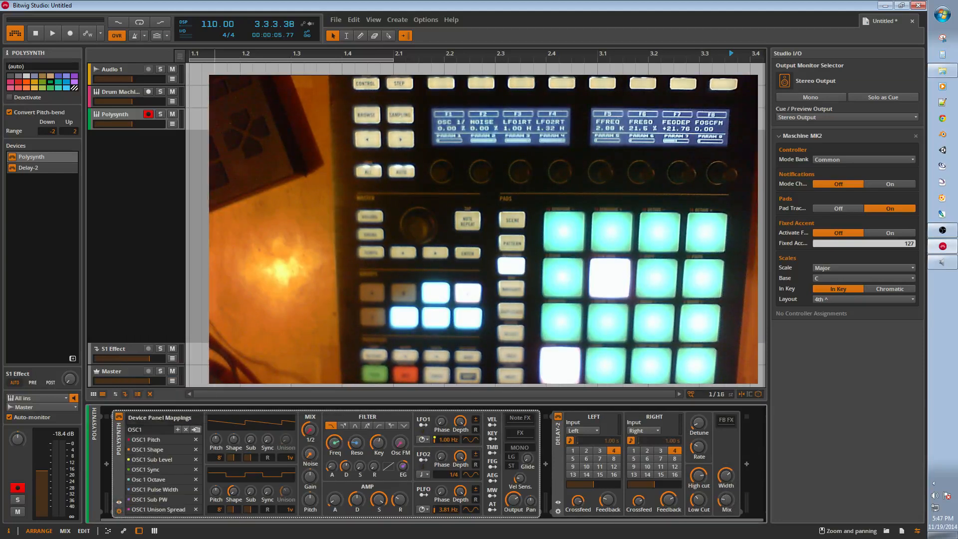
left_click(119, 511)
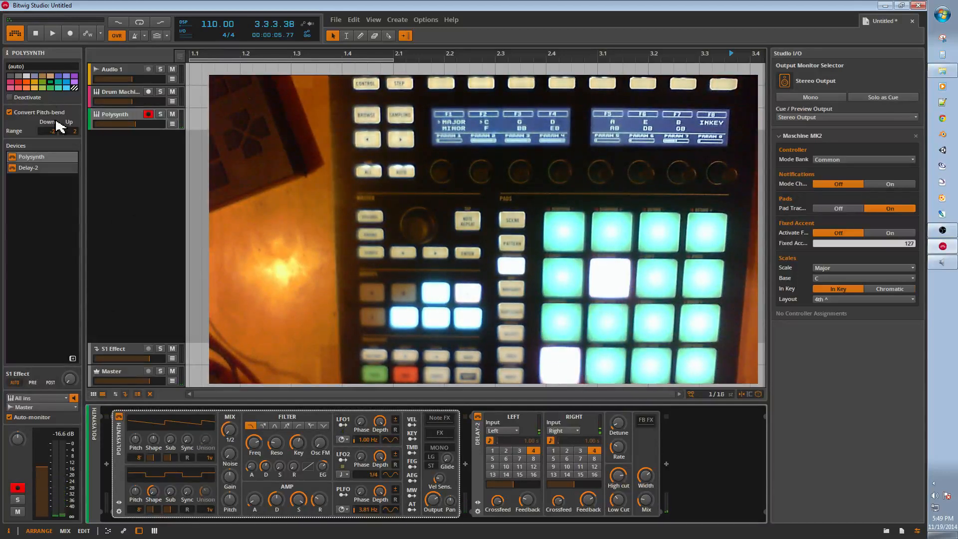
Cycle the Polysynth track colour through orange, red, yellow and cyan to pale blue.
left_click(30, 86)
left_click(27, 88)
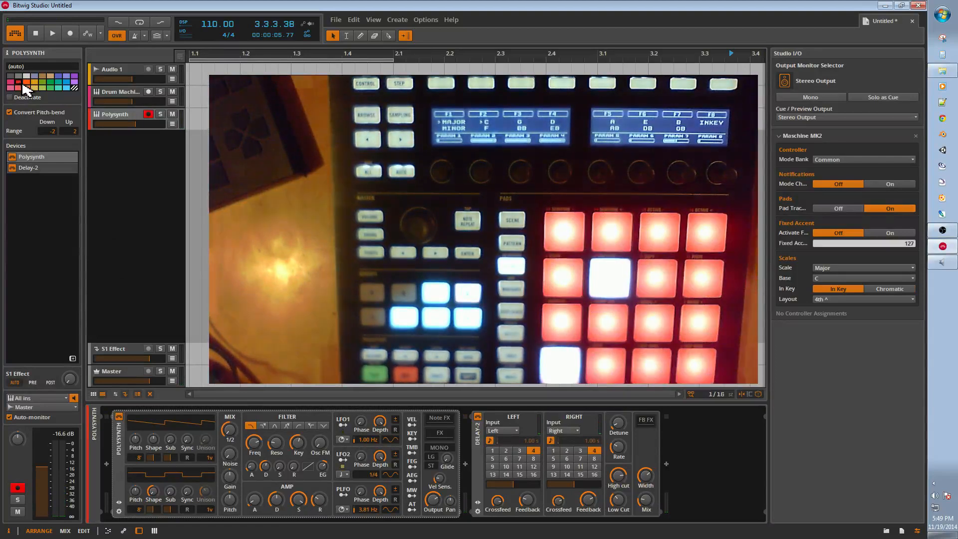
left_click(38, 86)
left_click(53, 88)
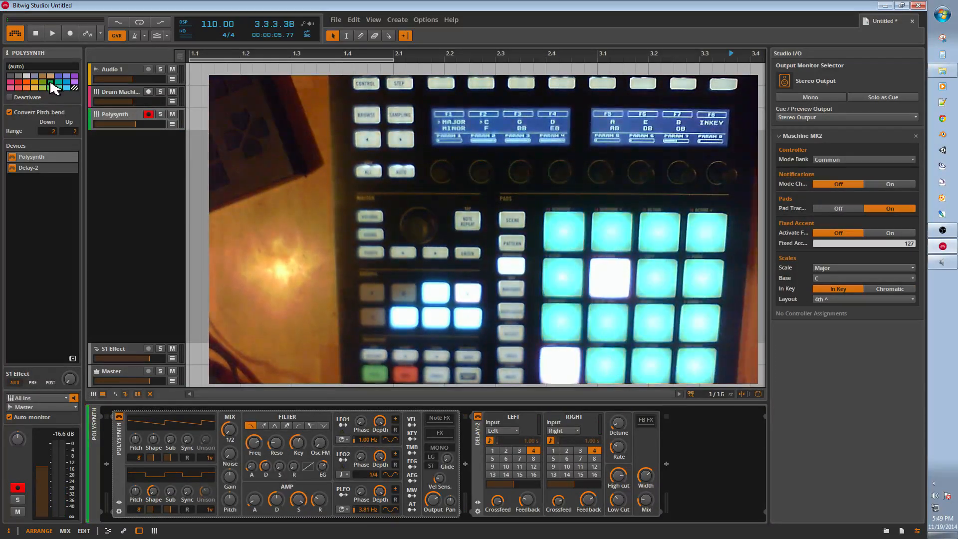
left_click(64, 86)
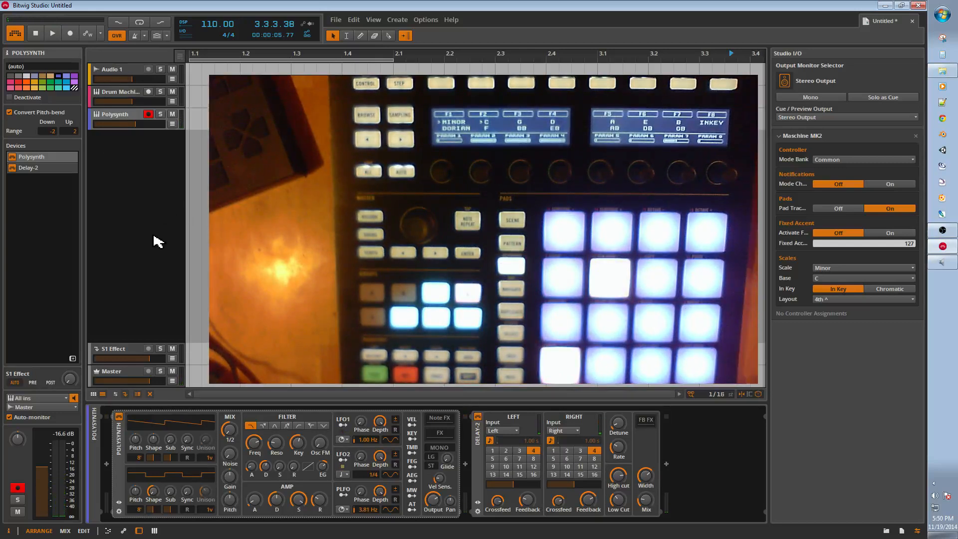
Set the Maschine scale to Dorian with C kept as the base note.
left_click(854, 270)
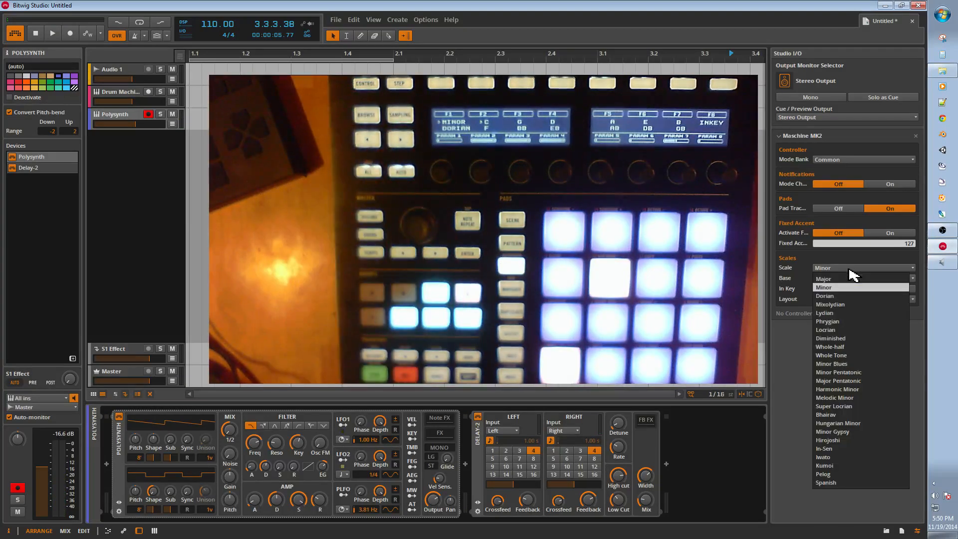
left_click(858, 295)
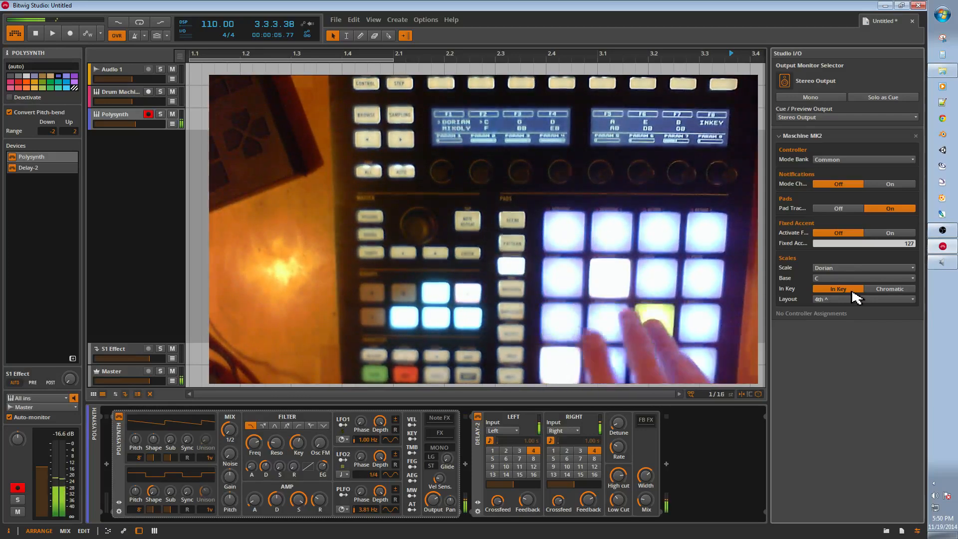
left_click(843, 279)
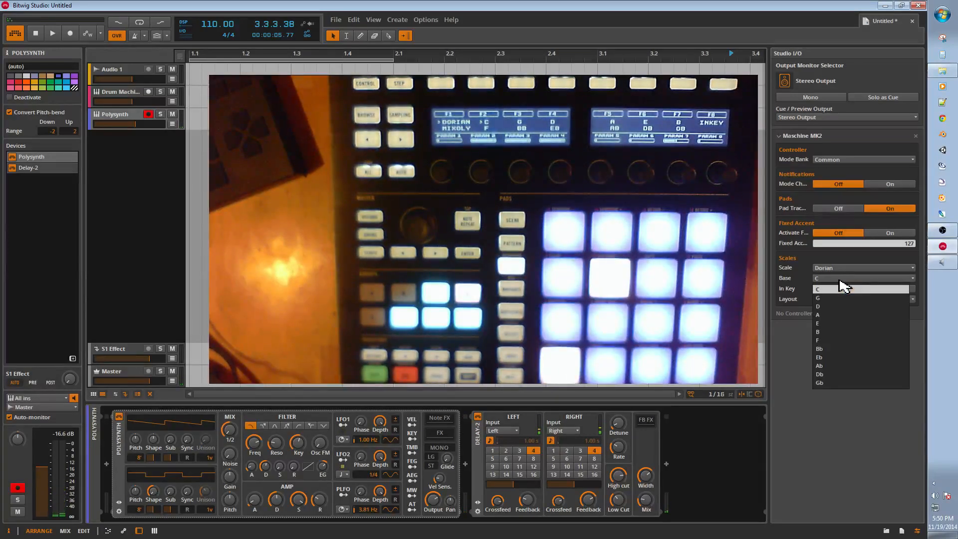
left_click(843, 293)
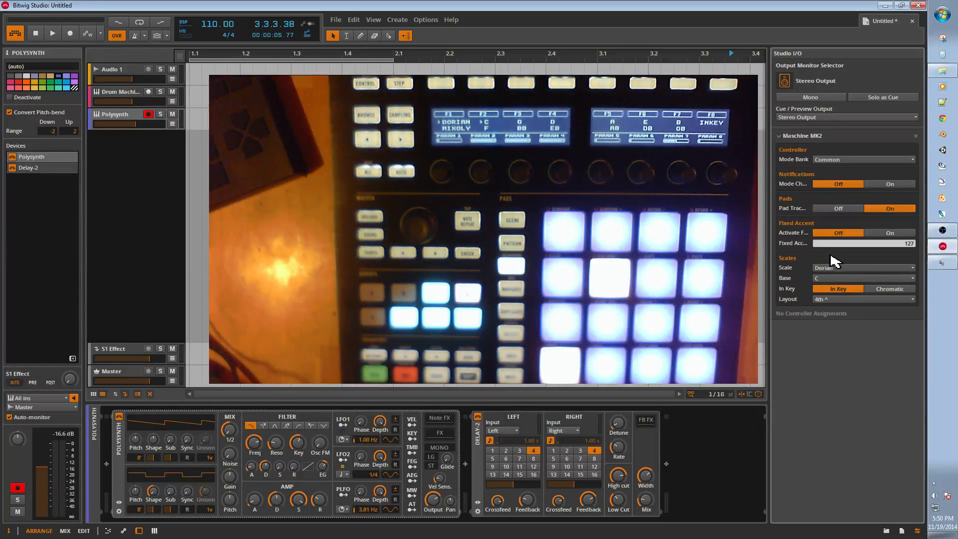
Toggle the pads between In Key and Chromatic, ending on Chromatic.
left_click(908, 290)
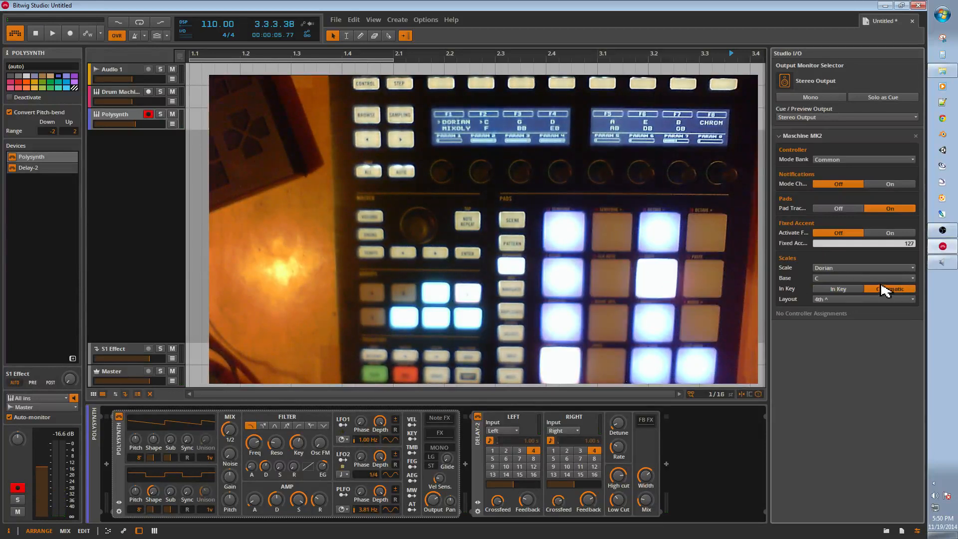
left_click(853, 290)
left_click(895, 291)
left_click(841, 291)
left_click(879, 291)
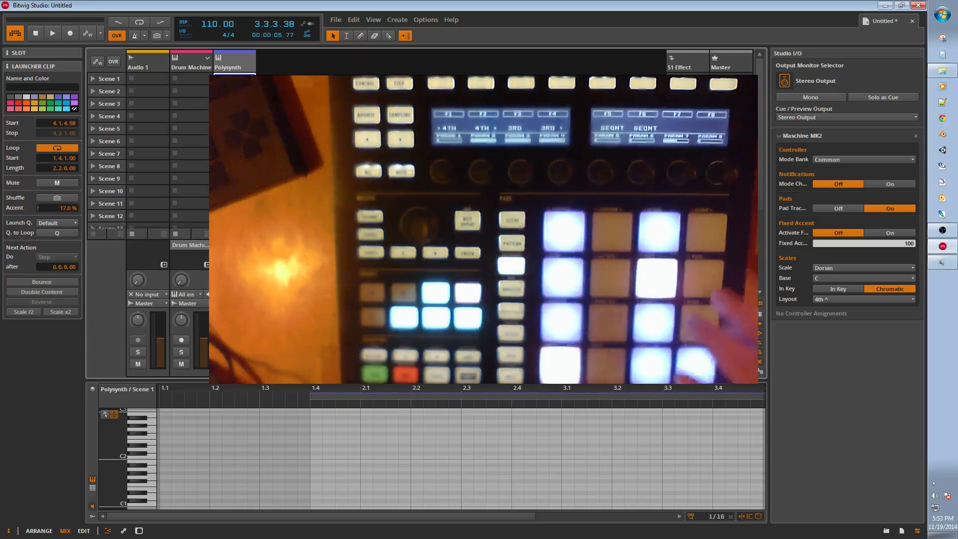
Restrict the Maschine pads to in-key Dorian notes.
left_click(826, 291)
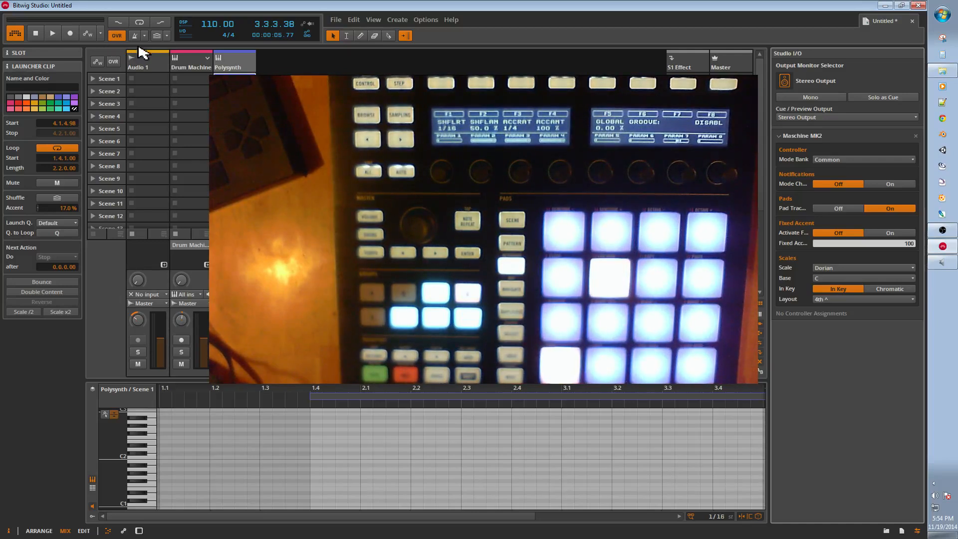
Show the transport groove's Shuffle/Accent settings.
left_click(167, 37)
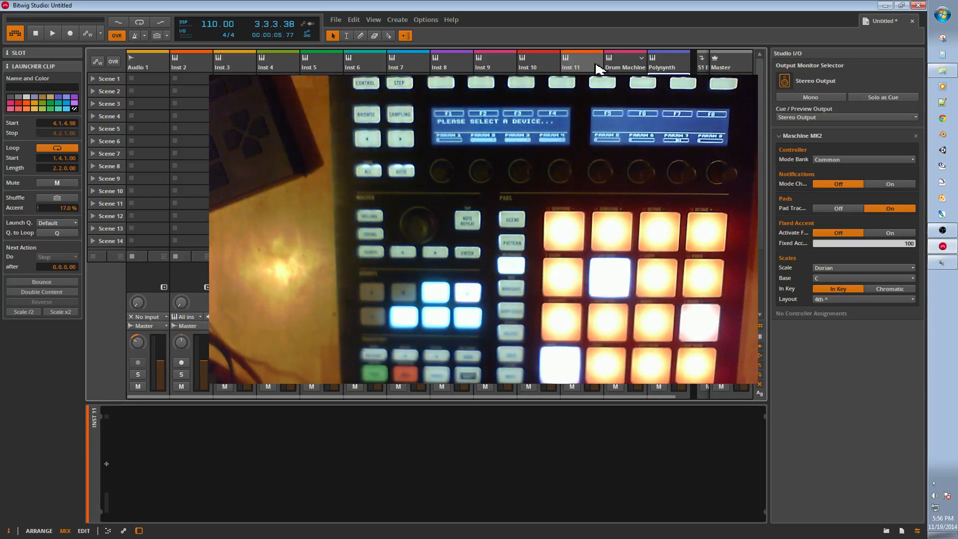
Select the Polysynth track in the mixer to show its devices.
left_click(661, 67)
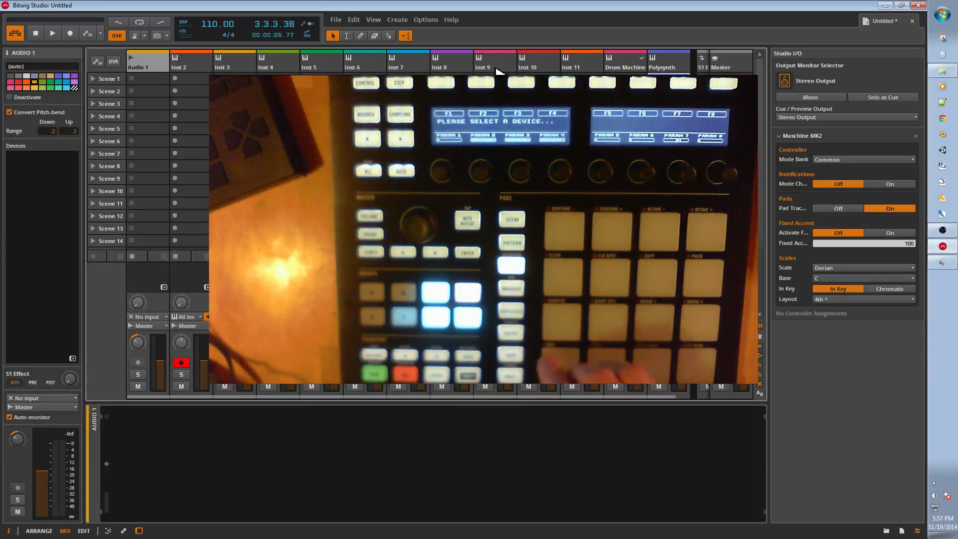
Select the Polysynth track to show its devices.
left_click(649, 57)
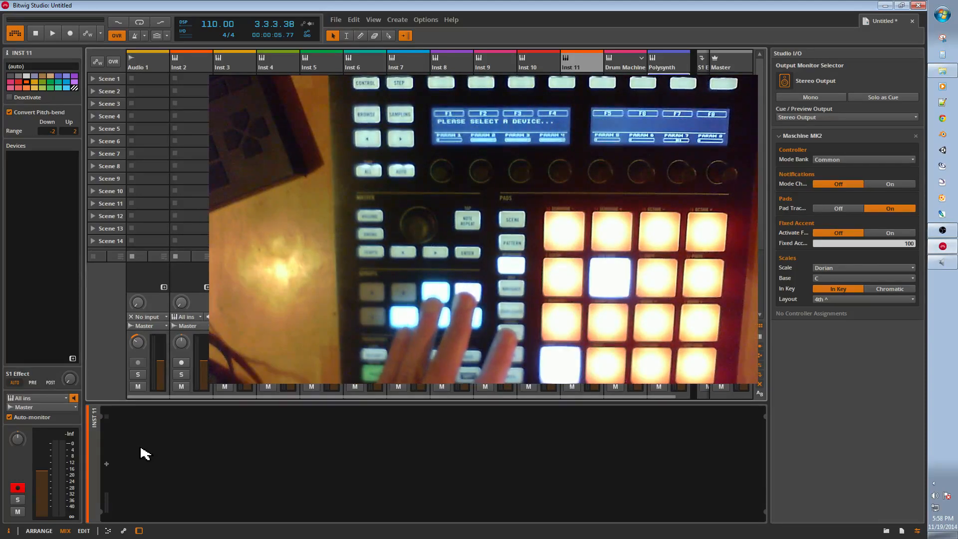
Select the Polysynth track and expand the Polysynth's modulation source section.
left_click(661, 67)
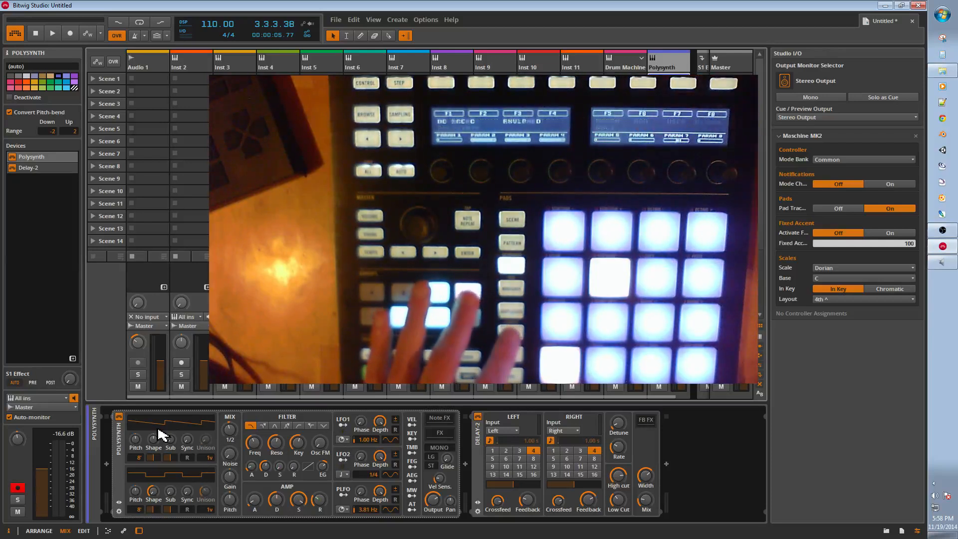
left_click(120, 510)
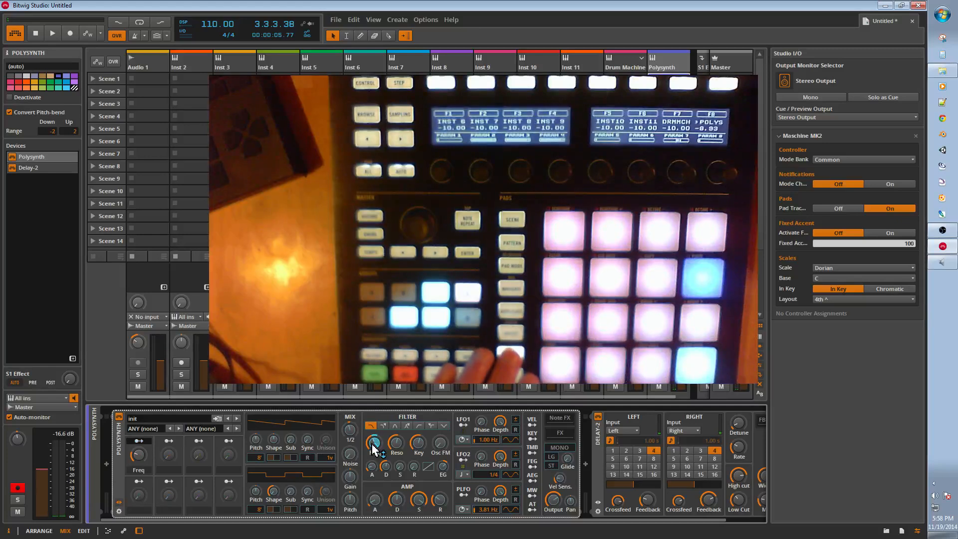
Make Audio 1 the current track.
left_click(136, 69)
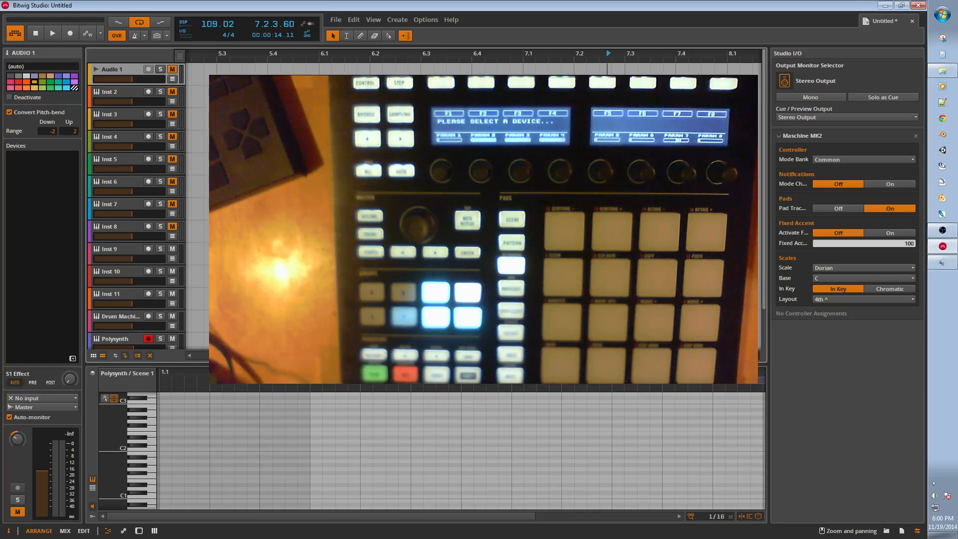
scroll(169, 240, "down", 3)
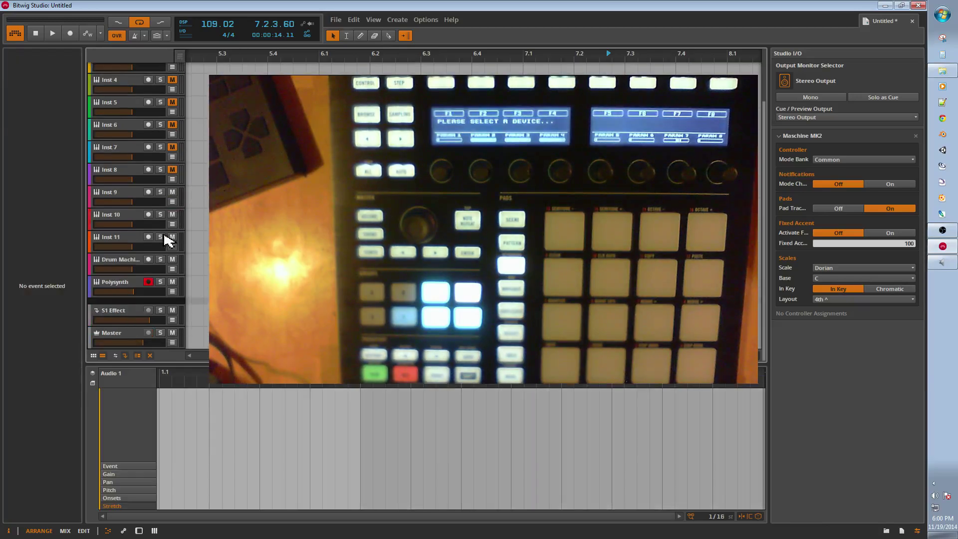
Make the Drum Machine track current to work on its pads.
left_click(116, 261)
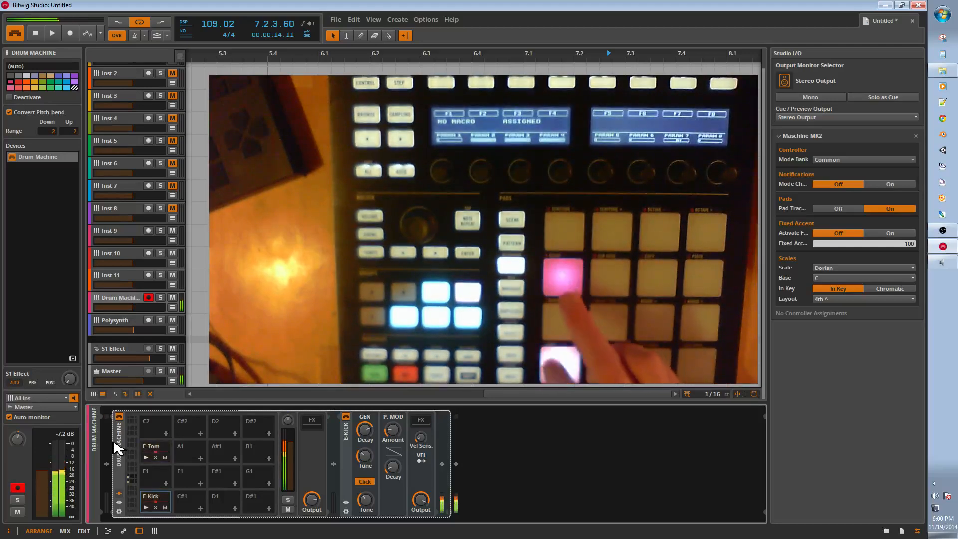
Load an E-Snare into the empty E1 pad and show its settings.
left_click(166, 484)
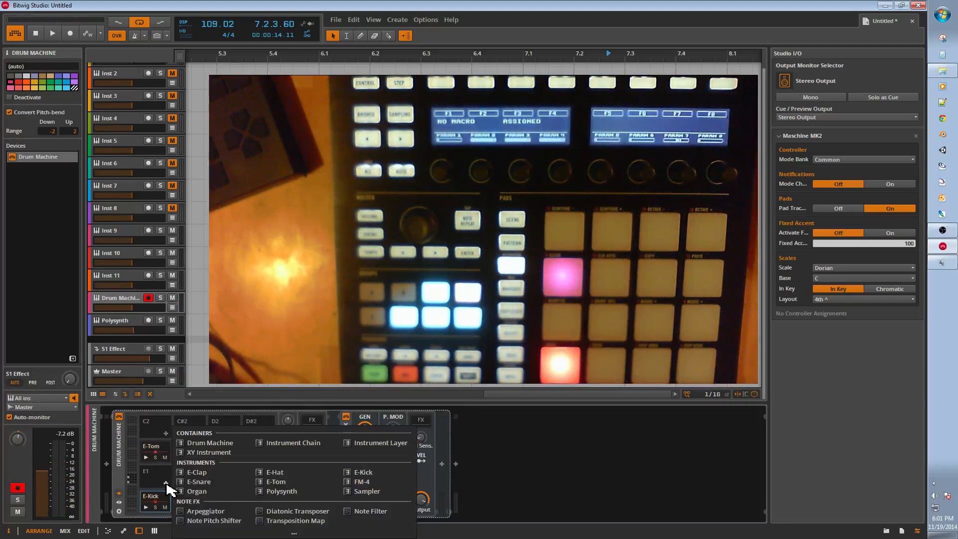
left_click(198, 481)
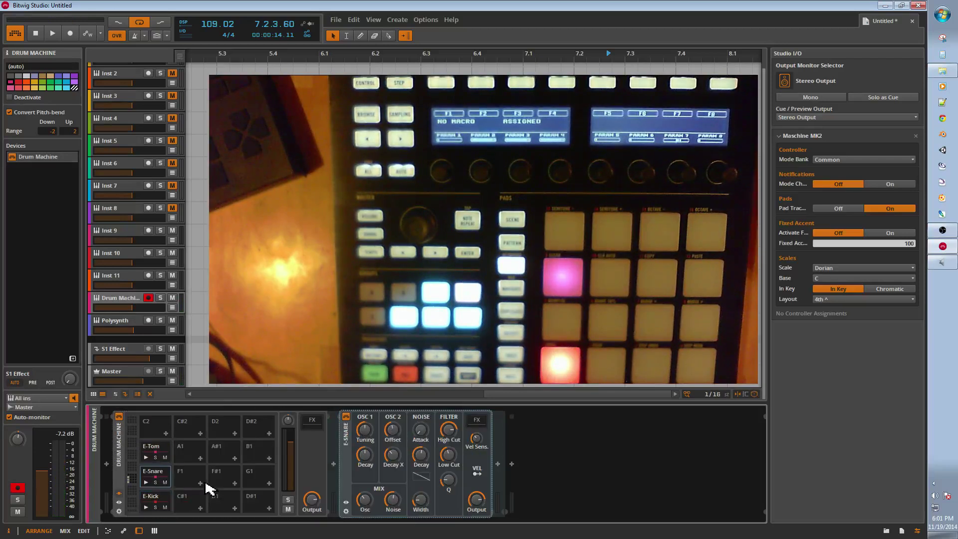
left_click(159, 479)
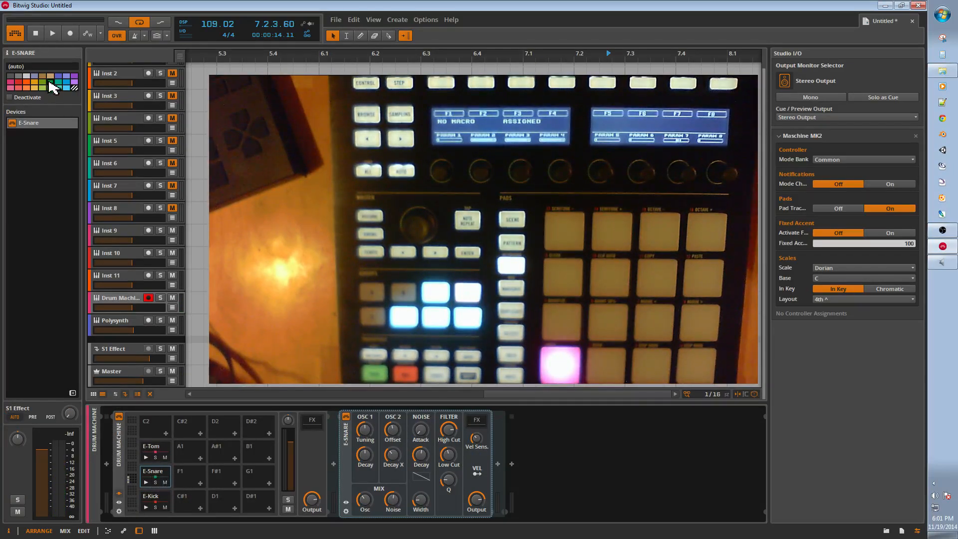
Select the whole Drum Machine container, then show the E-Tom pad's decay, tune and tone settings.
left_click(120, 440)
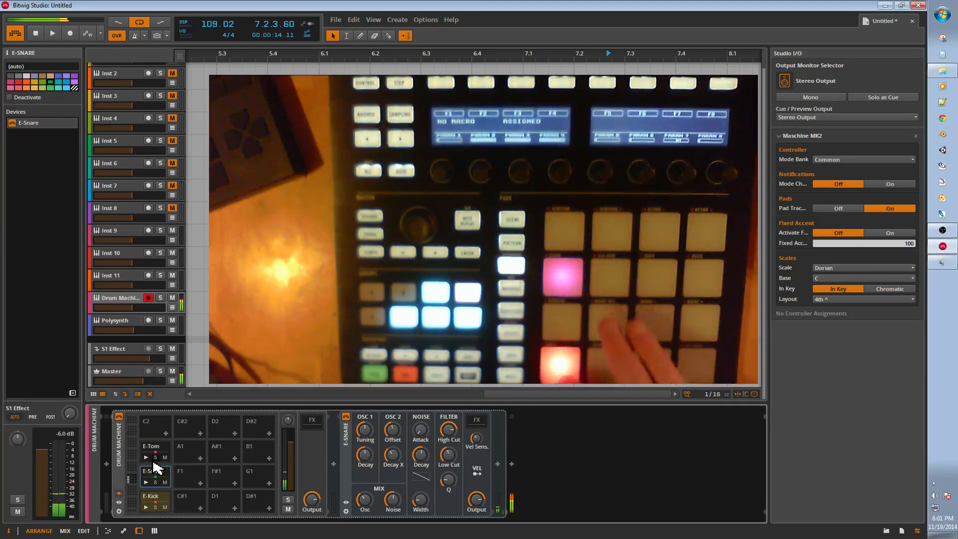
left_click(154, 450)
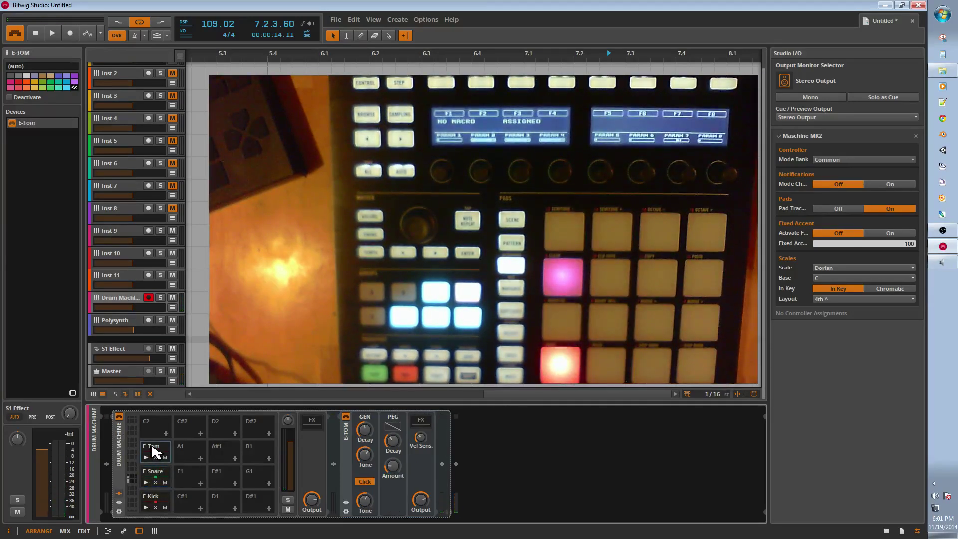
Show the E-Snare pad's oscillator, noise, mix and filter parameters again.
left_click(165, 478)
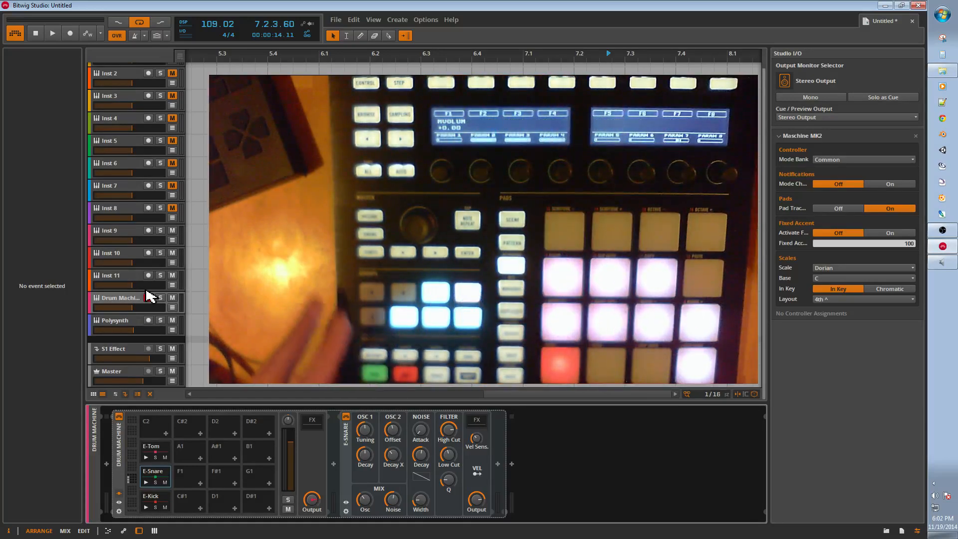
Arm the Drum Machine track for recording and select the Polysynth track with its synth and Delay-2.
left_click(148, 298)
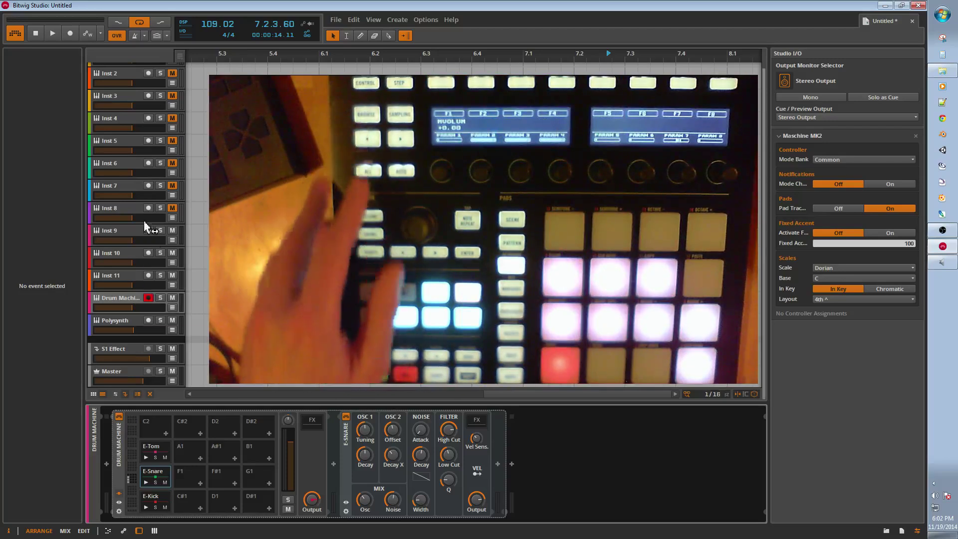
left_click(127, 324)
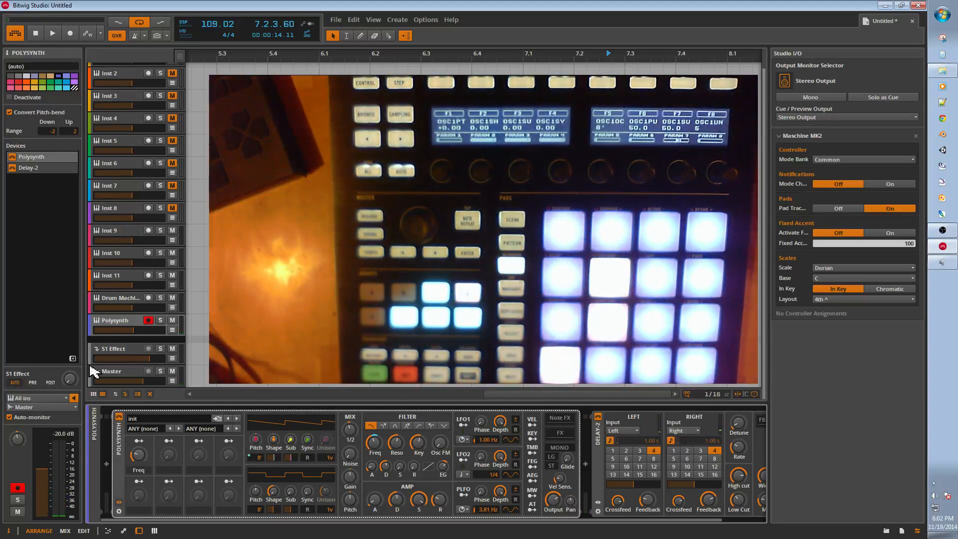
left_click(120, 298)
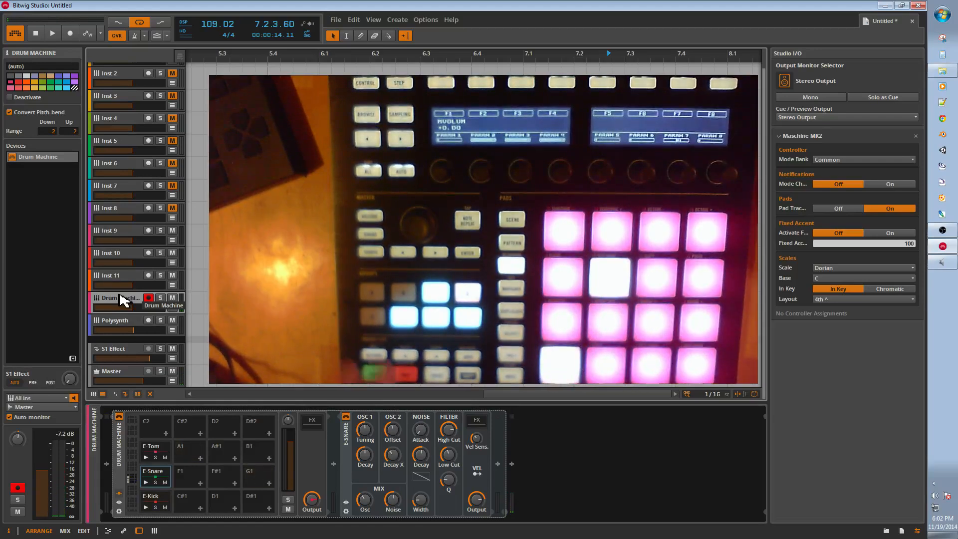
left_click(116, 322)
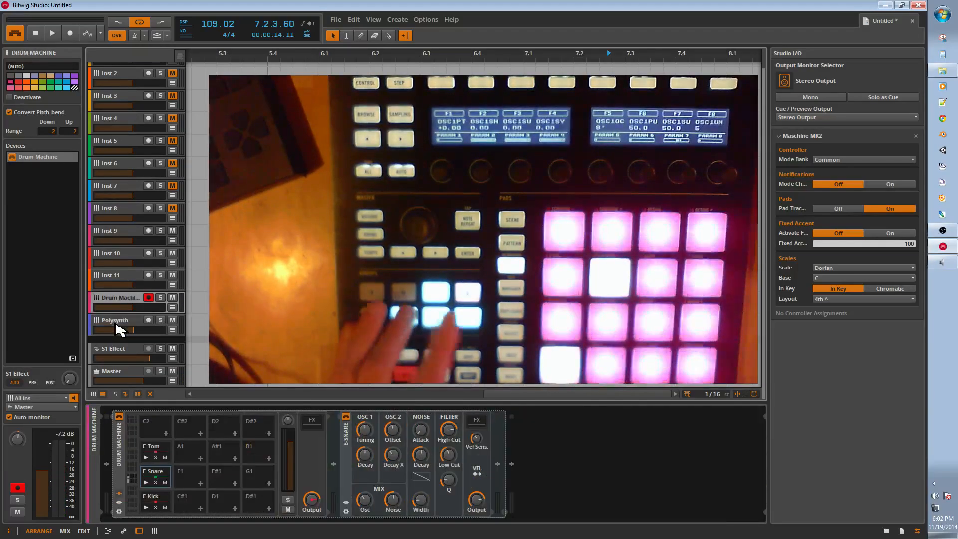